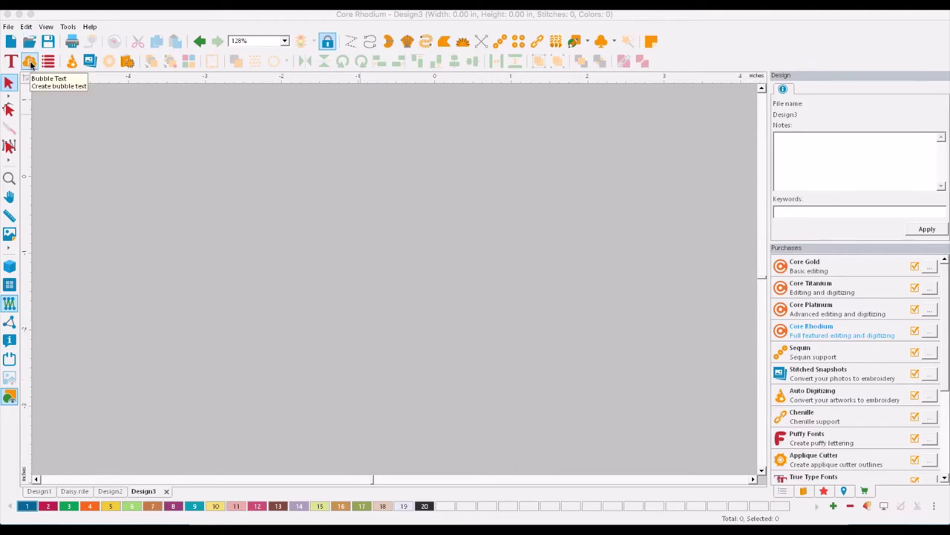
- Start a Bubble Text design and choose Animals/Cat as the fill shape
click(29, 63)
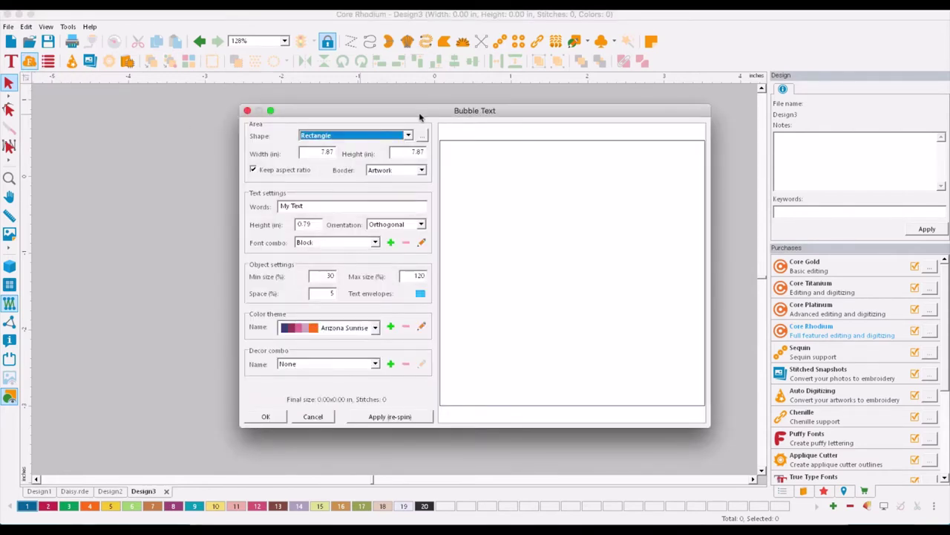
drag(417, 112, 397, 110)
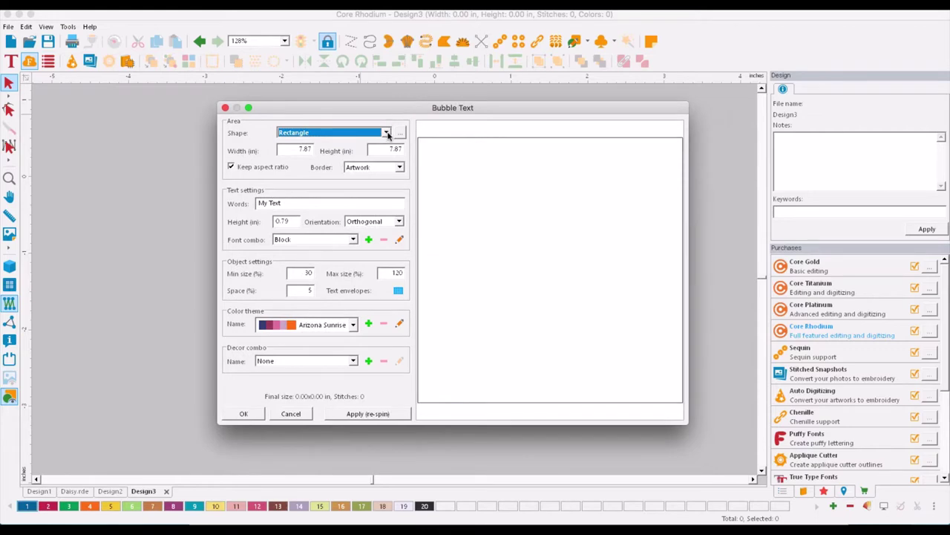
click(387, 134)
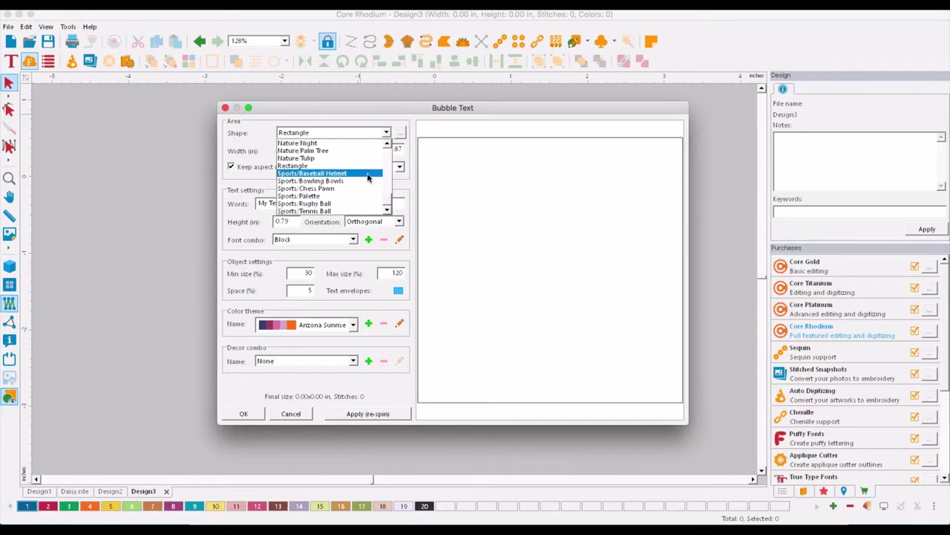
drag(388, 198, 390, 156)
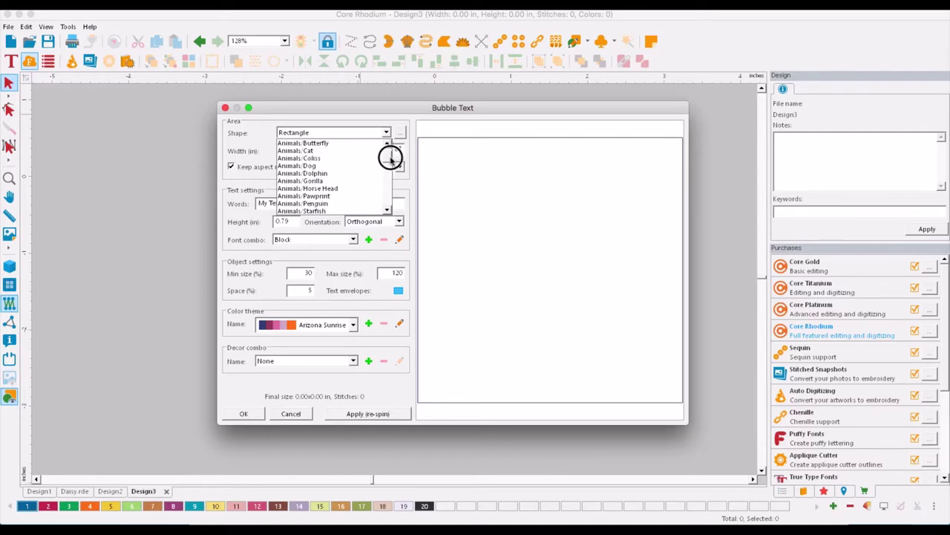
click(309, 151)
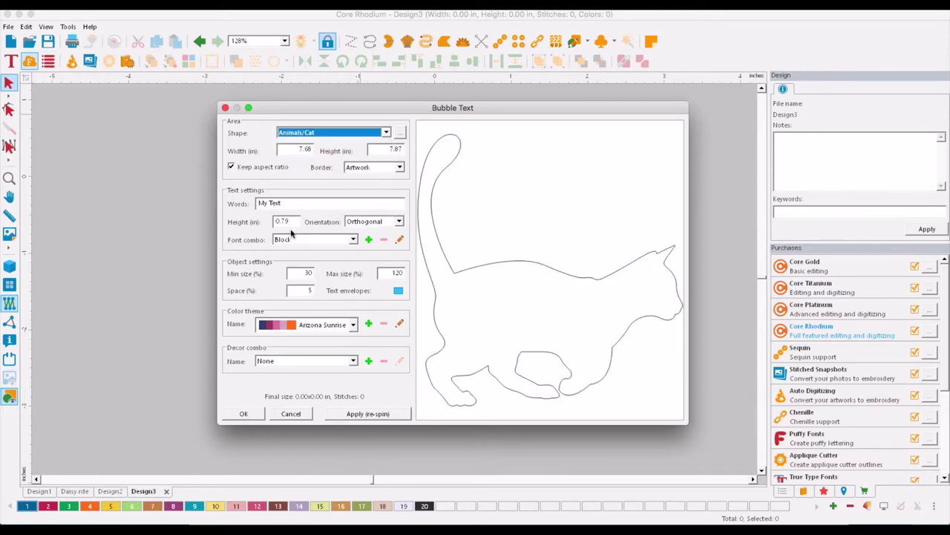
- Replace the words with 'Meow Cat Kitty' and re-spin the fill inside the cat
click(293, 205)
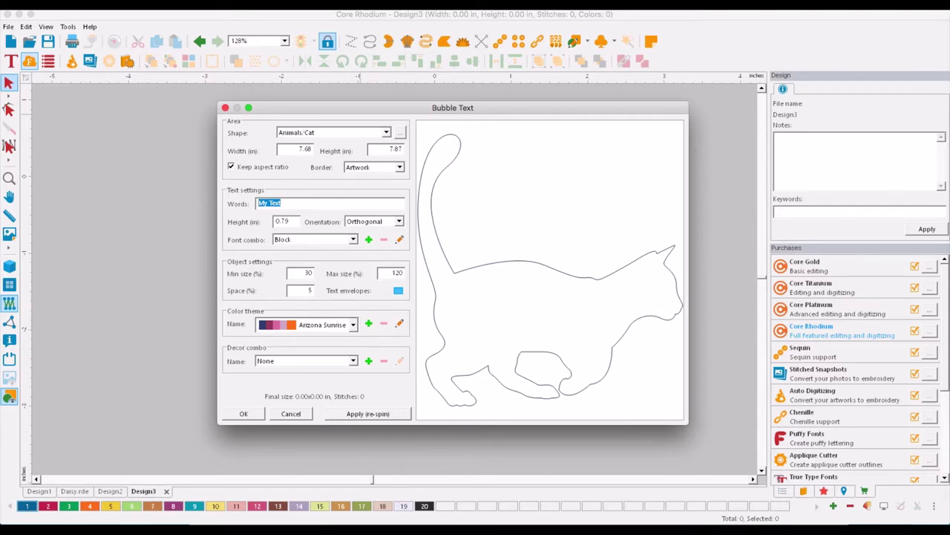
text(Meow Cat Kitty)
click(380, 414)
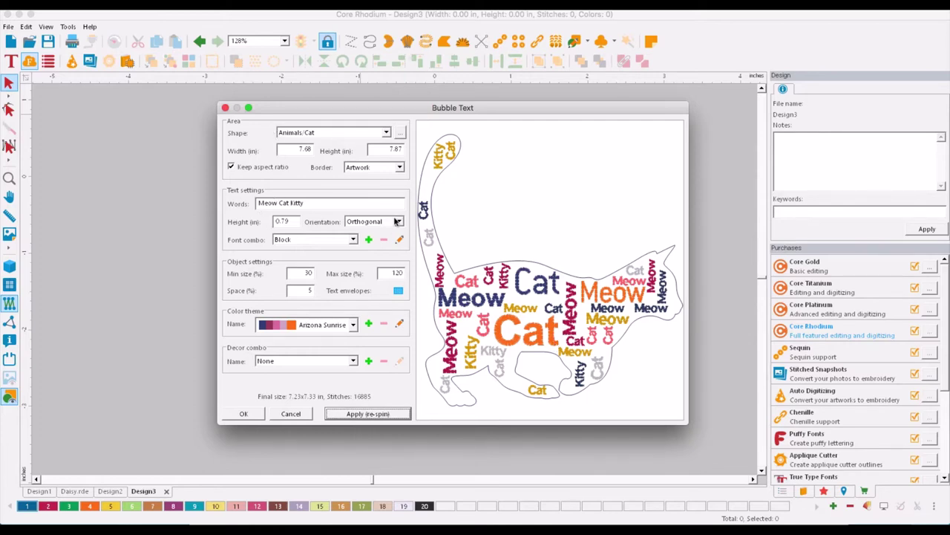
- Preview the cat fill with Horizontal, then Vertical, word orientation
click(399, 221)
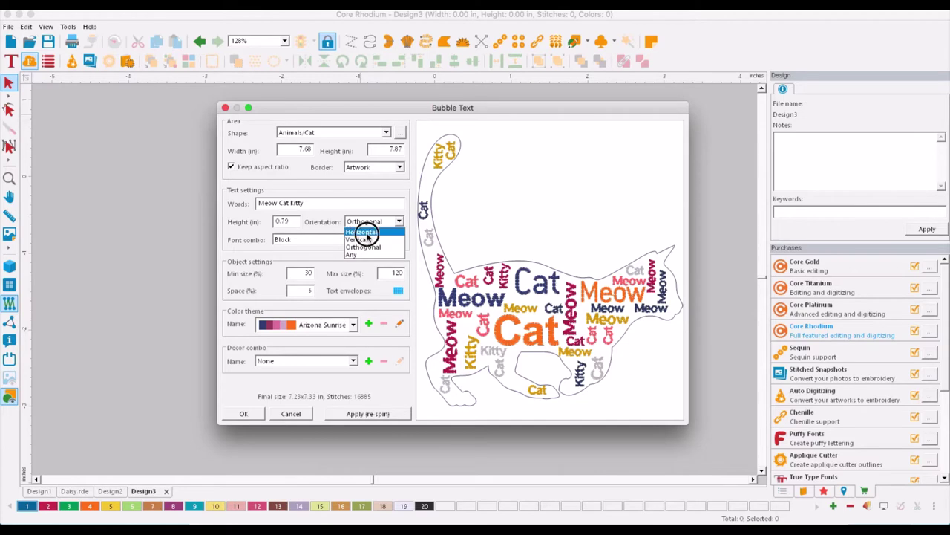
click(364, 232)
click(368, 414)
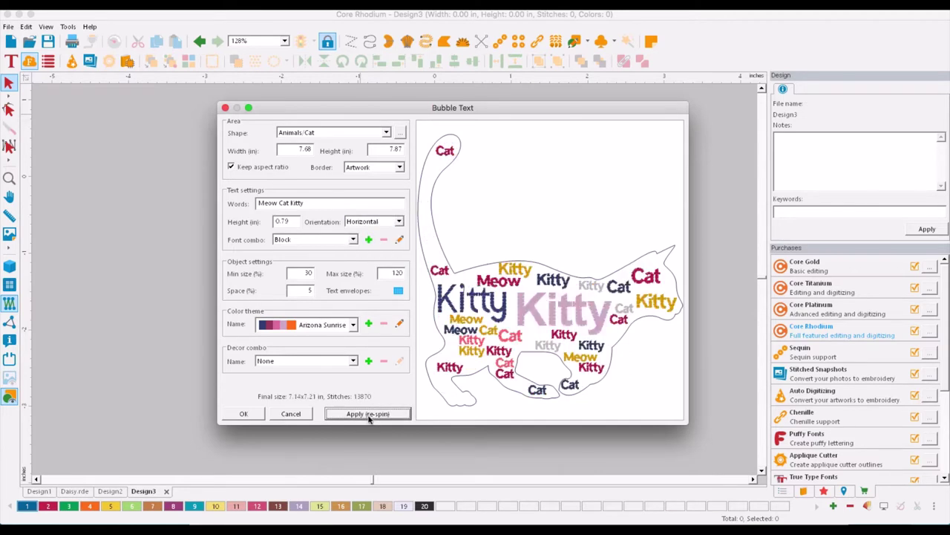
click(365, 225)
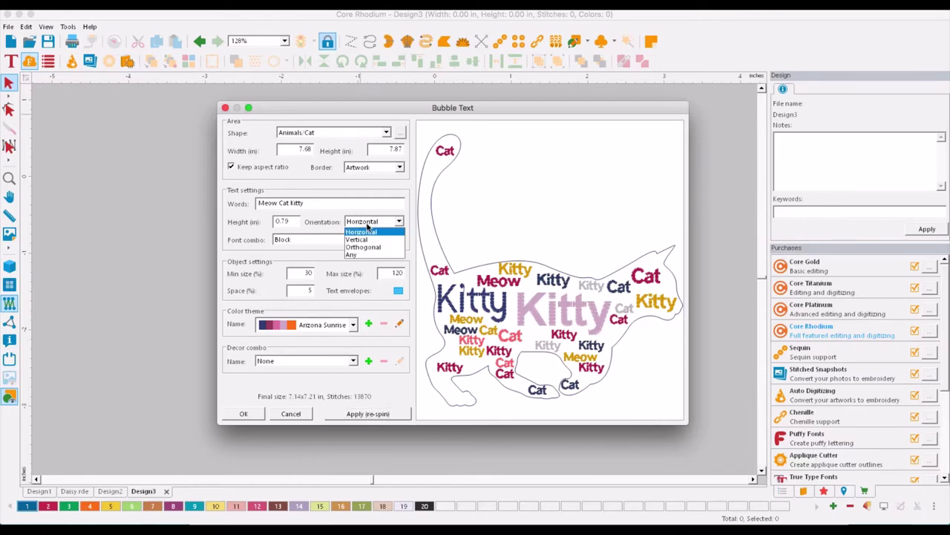
click(364, 240)
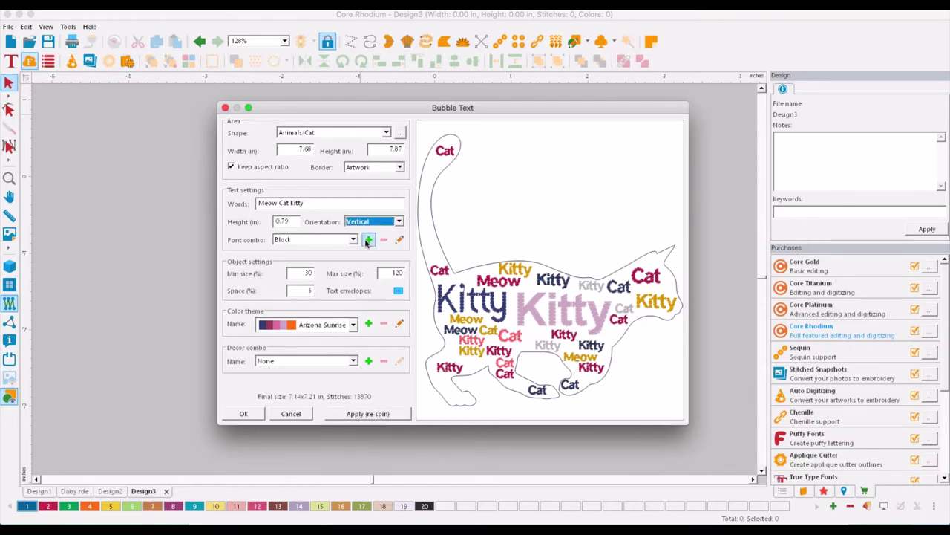
click(382, 414)
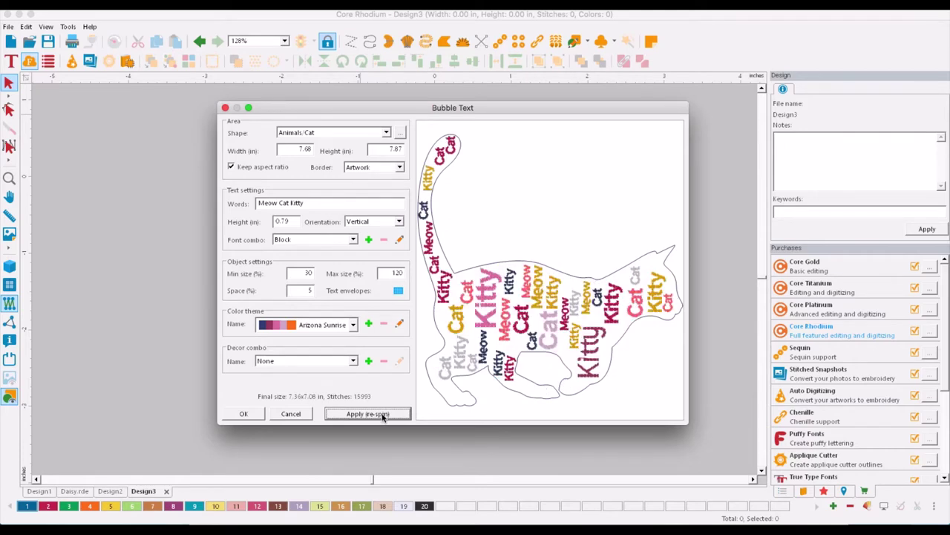
- Set word orientation to Any and re-spin the cat's words
click(371, 226)
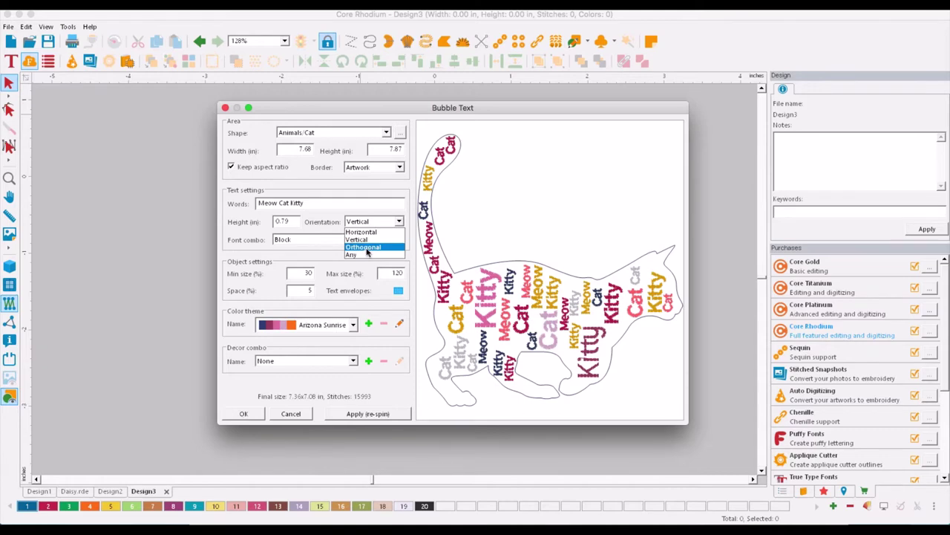
click(360, 255)
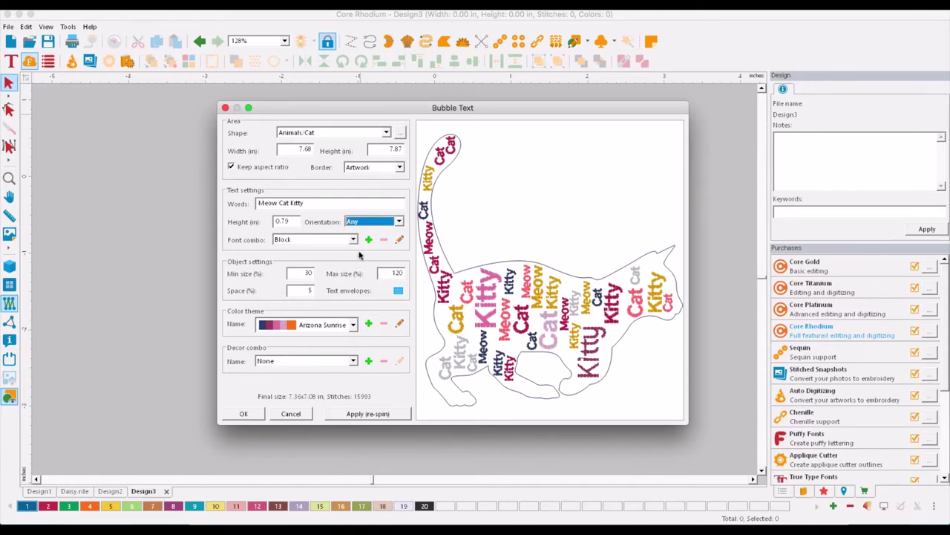
click(381, 416)
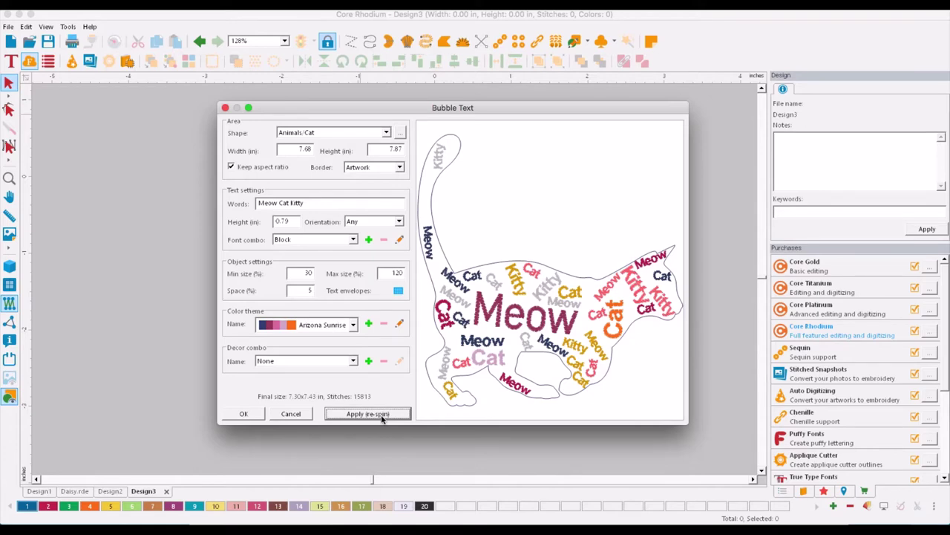
- Switch the font combo from Block to Brush and re-spin the cat's words
key(Tab)
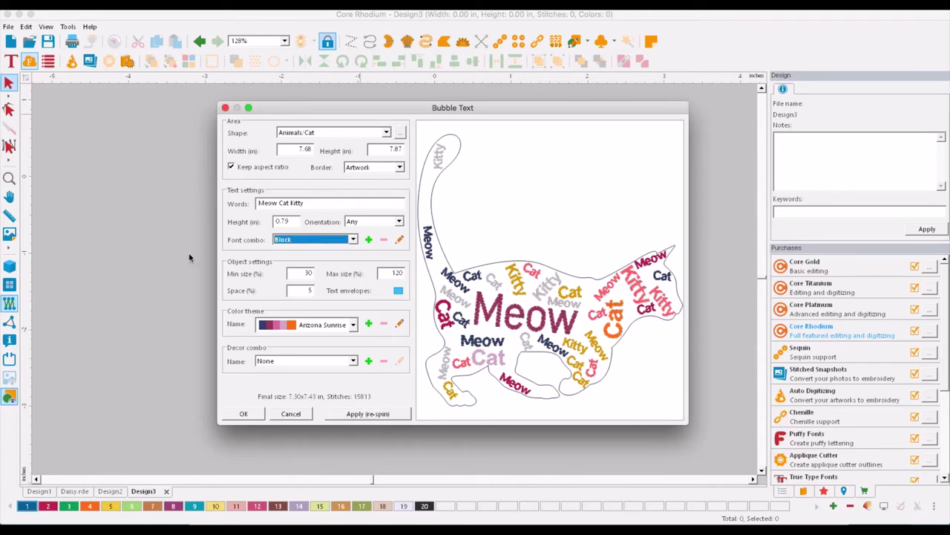
click(355, 240)
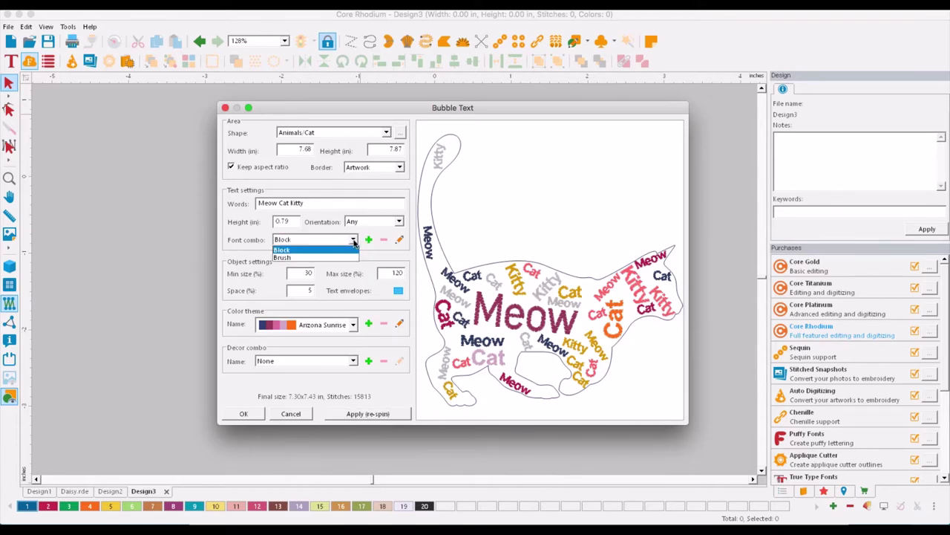
click(298, 259)
click(353, 418)
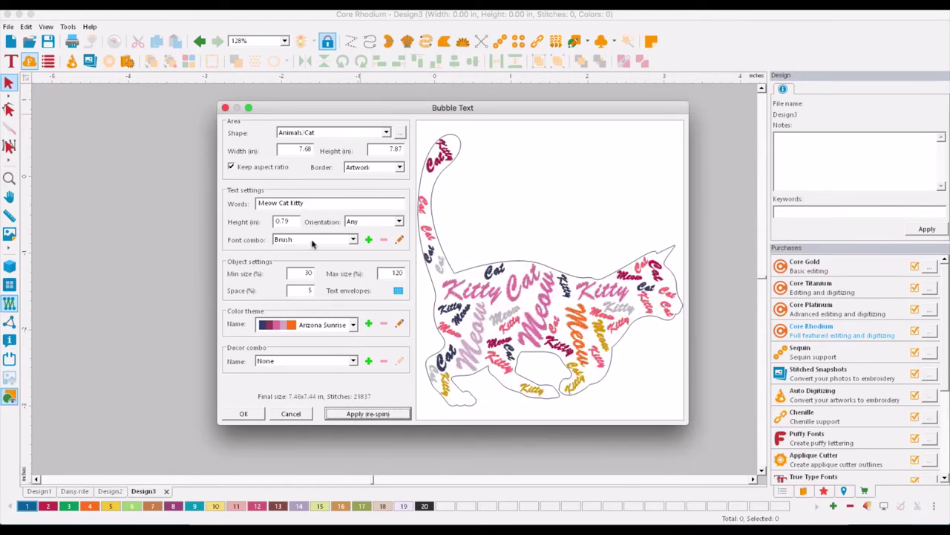
click(352, 325)
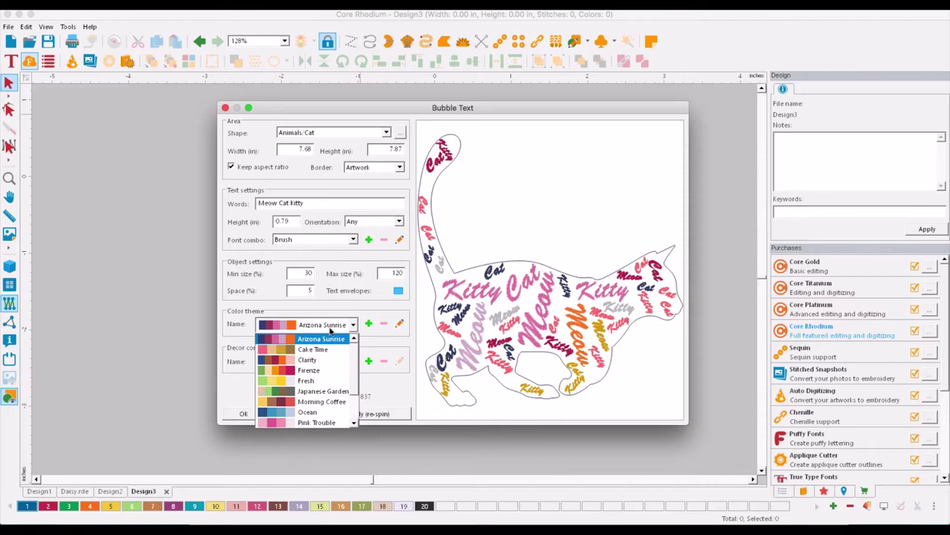
- Keep Arizona Sunrise colours, add Pennant Left and Double Convex Bridge envelopes, and re-spin
click(400, 295)
click(399, 294)
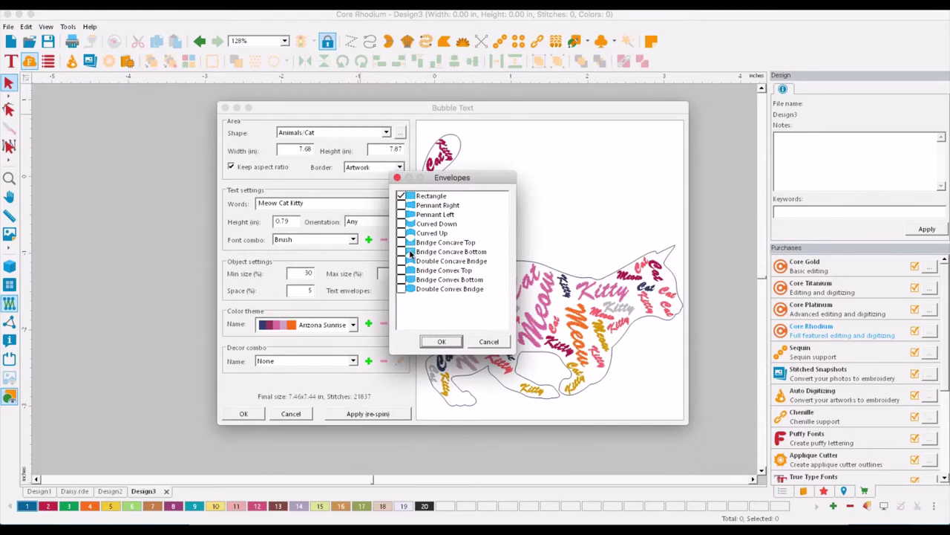
click(401, 234)
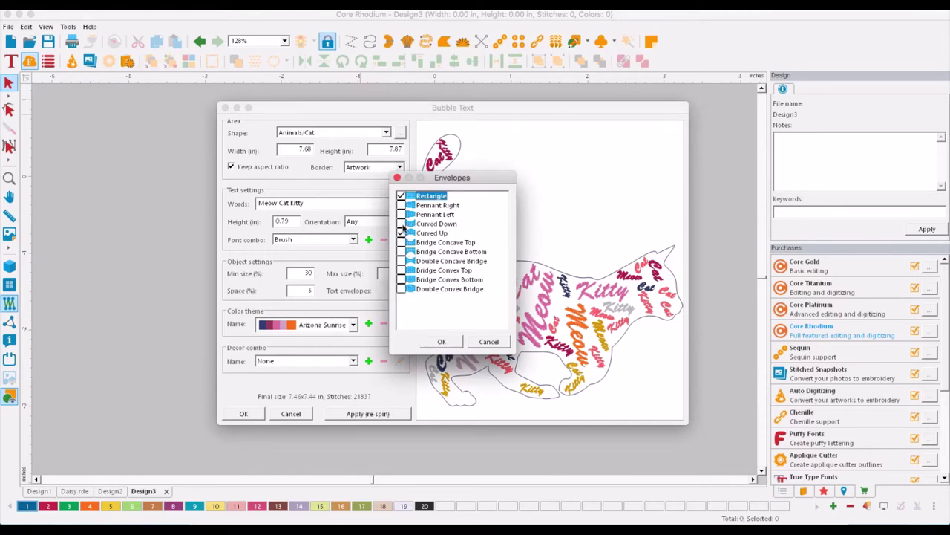
click(401, 215)
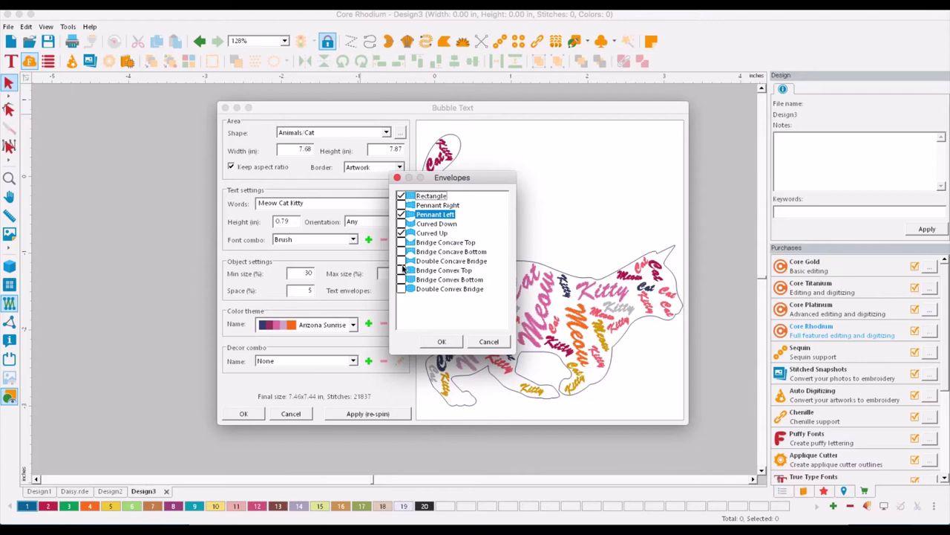
click(401, 289)
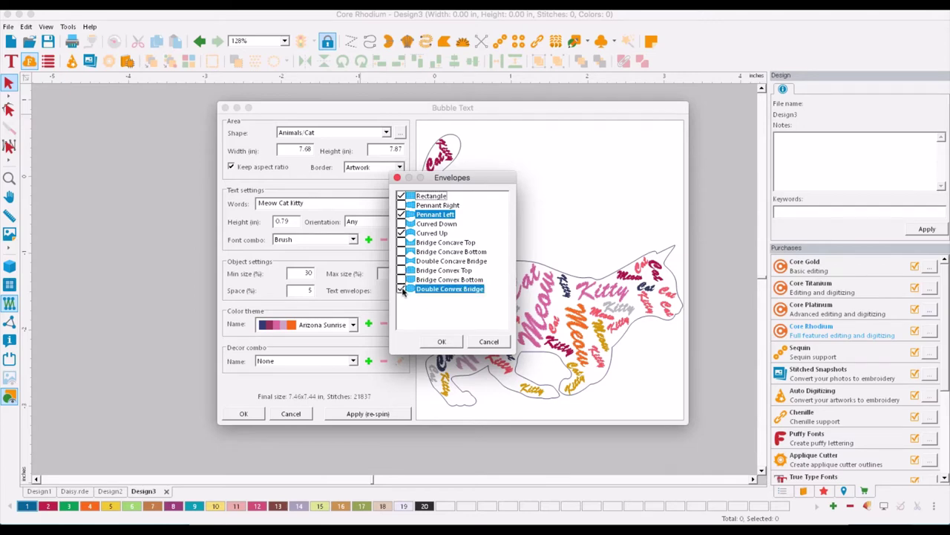
click(445, 346)
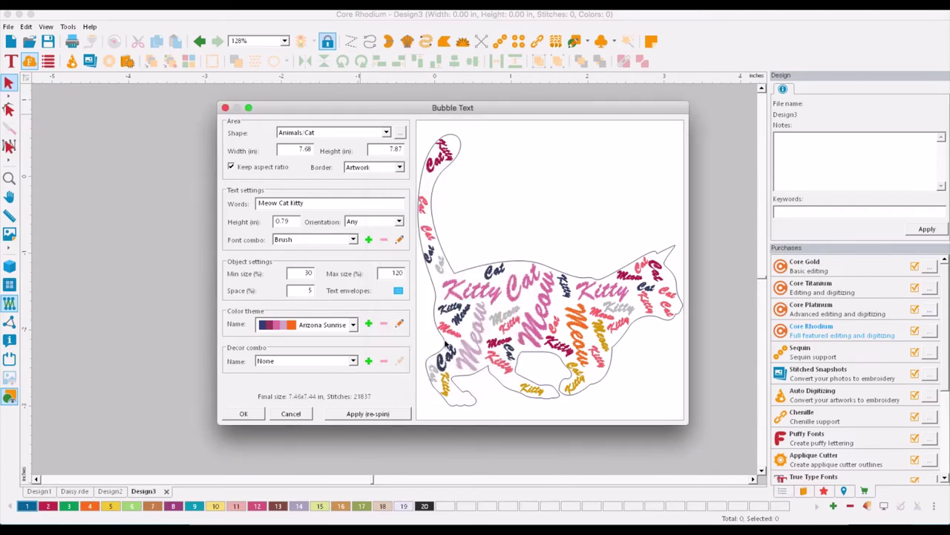
click(382, 415)
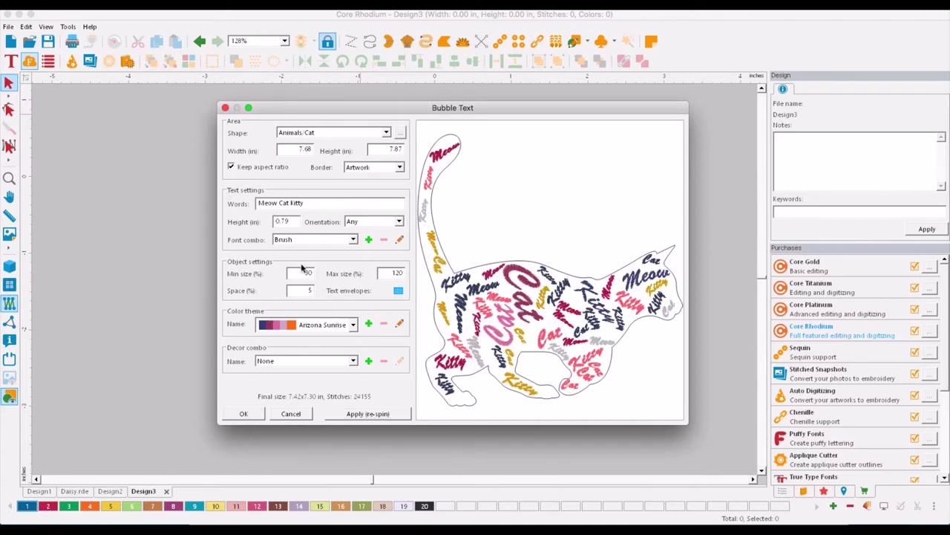
click(353, 239)
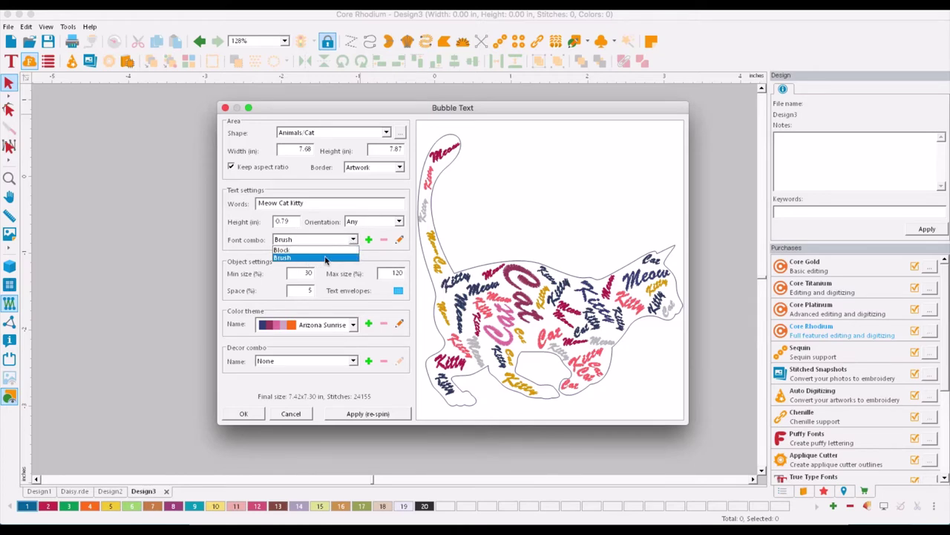
- Create a Test font combo by adding Agatha from the Catalog to Brush Small
click(369, 239)
click(369, 240)
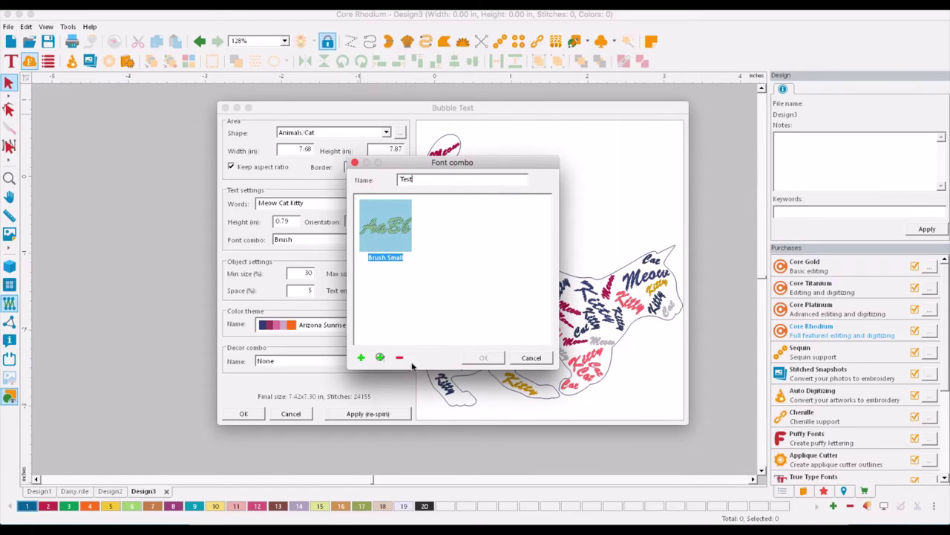
click(361, 357)
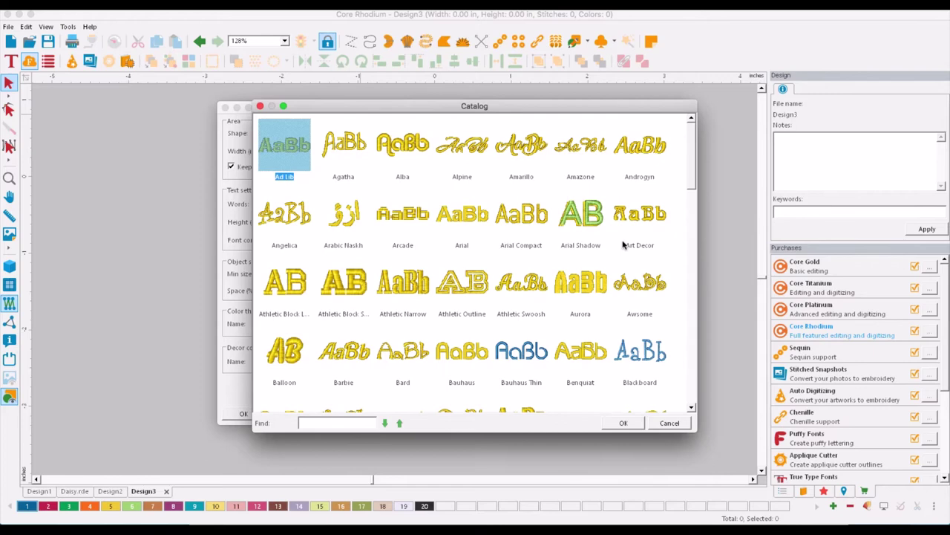
click(521, 195)
click(338, 143)
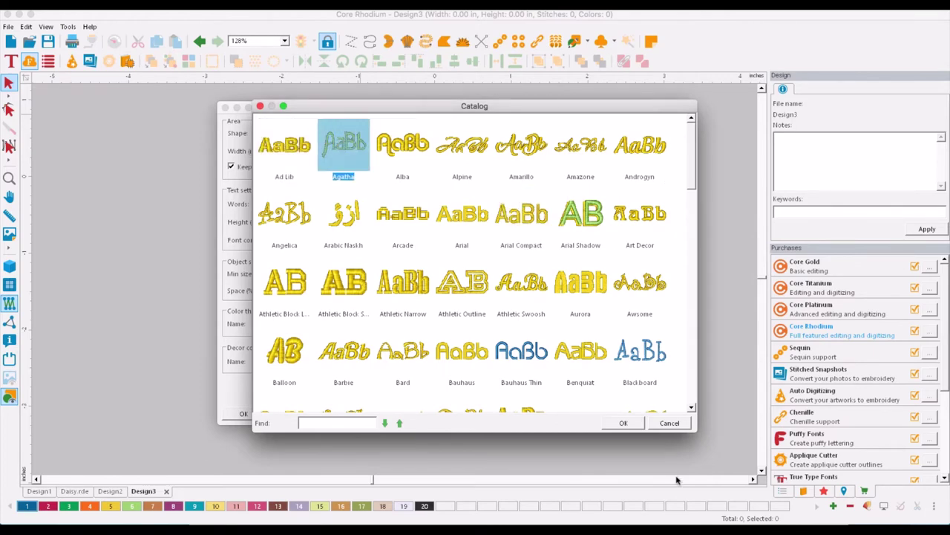
click(624, 423)
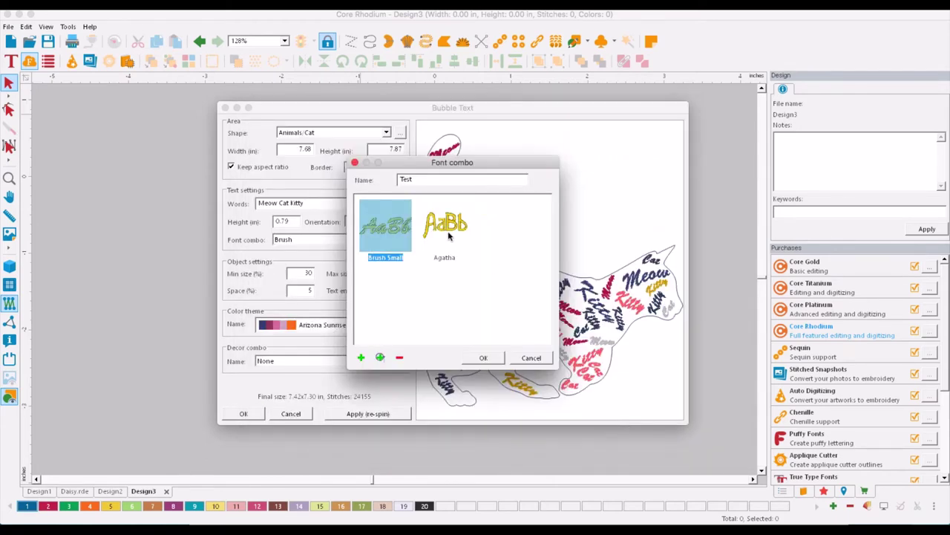
click(484, 357)
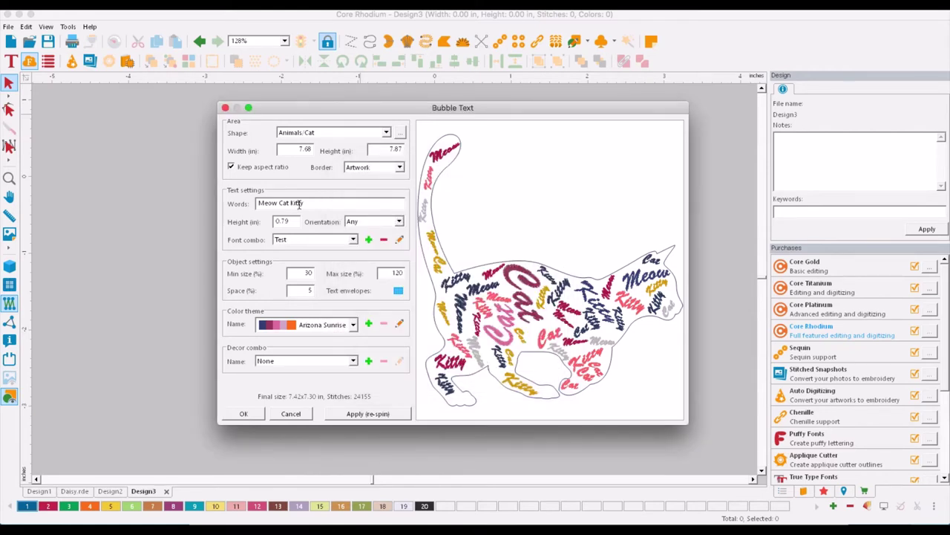
- Switch the font combo to Test and re-spin the cat's words
click(327, 240)
click(327, 245)
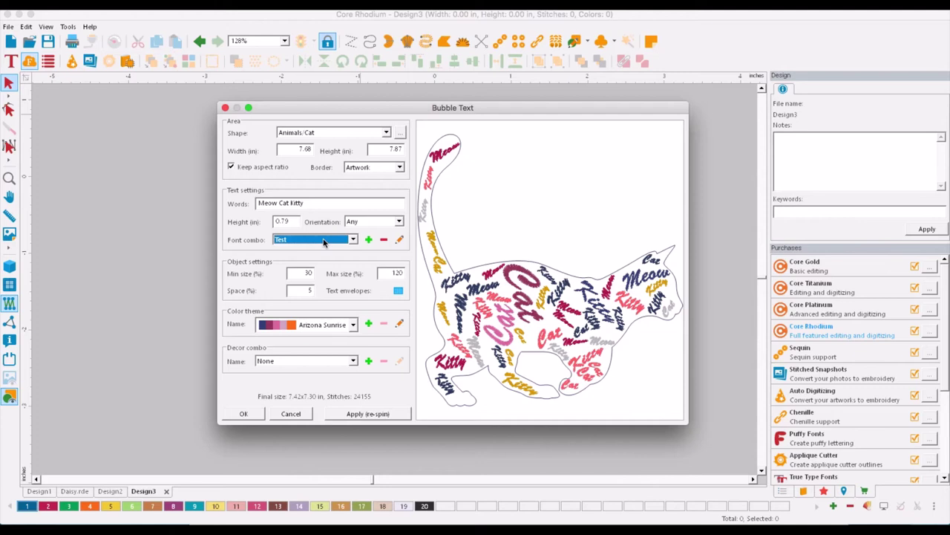
click(384, 414)
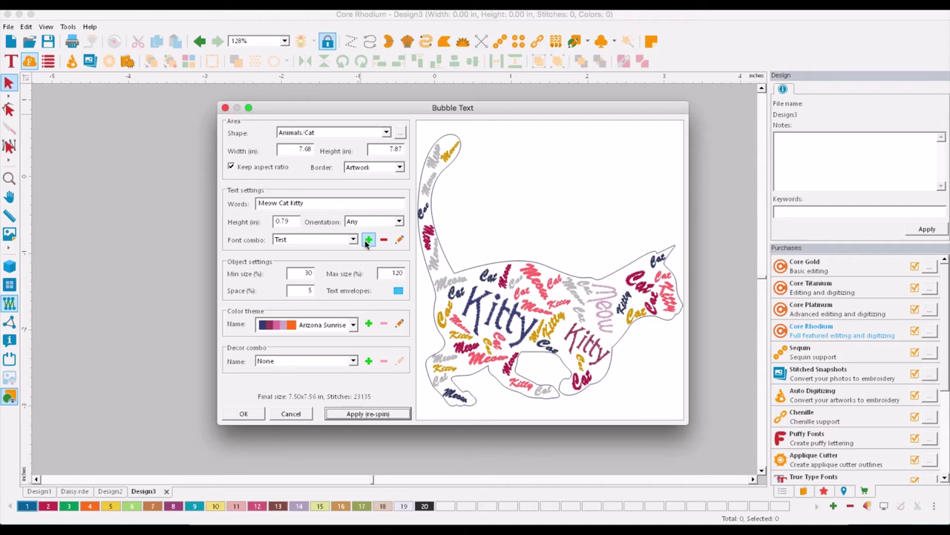
- Add the Hobo Small font to the Test font combo
click(399, 239)
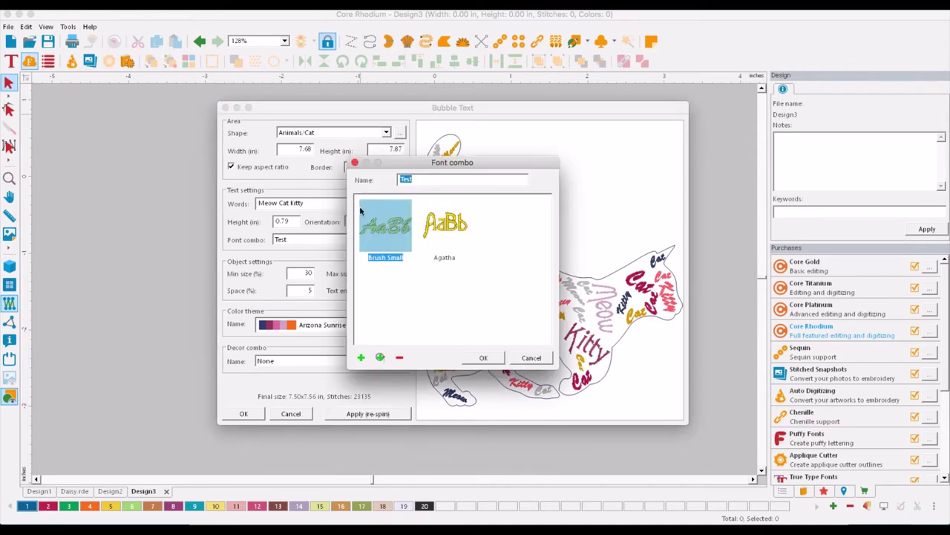
click(454, 230)
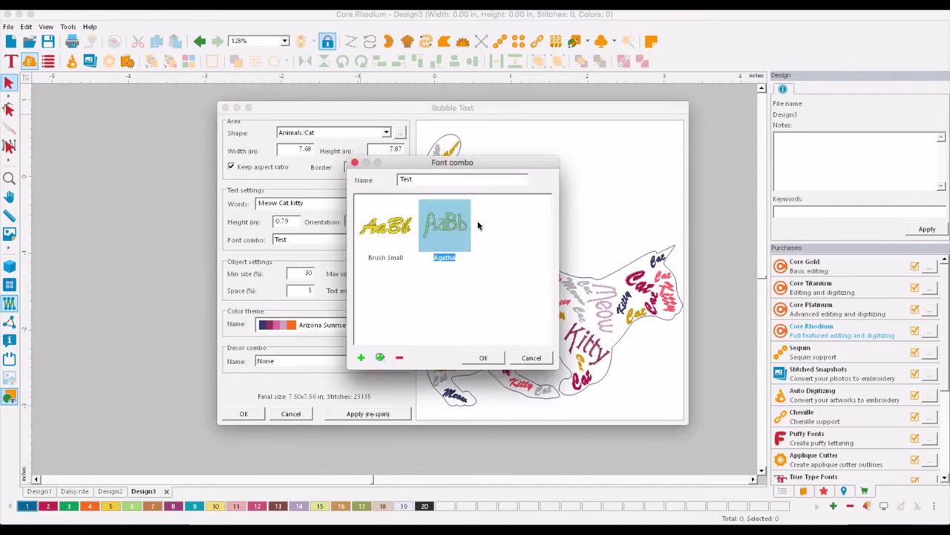
click(379, 359)
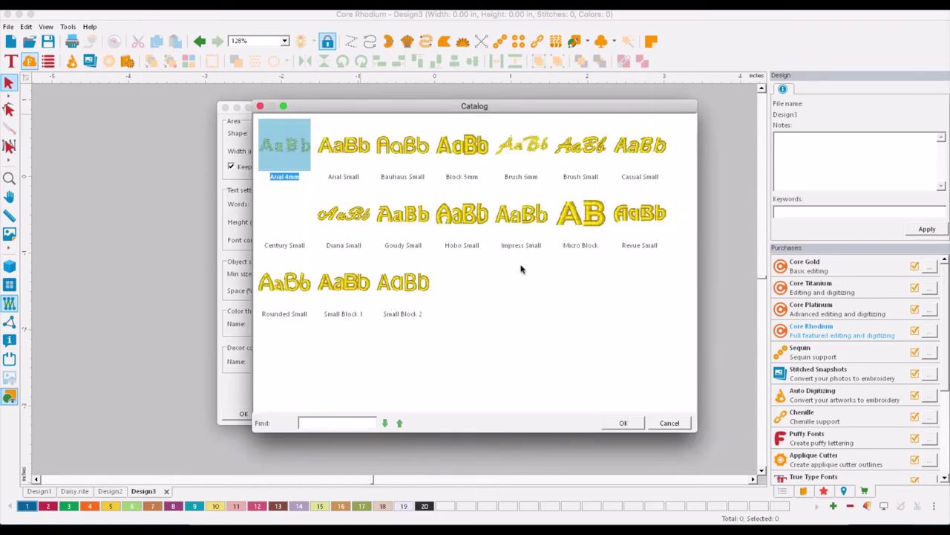
click(462, 215)
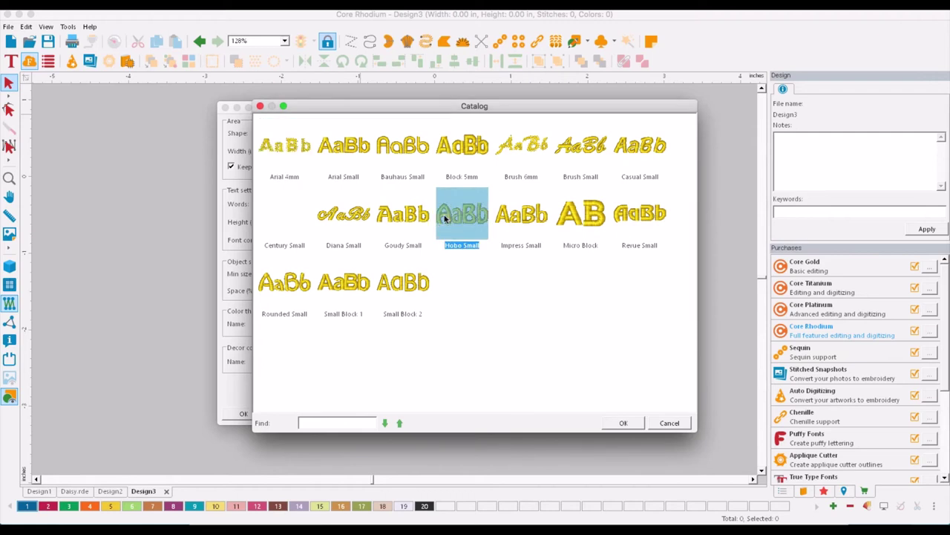
click(618, 425)
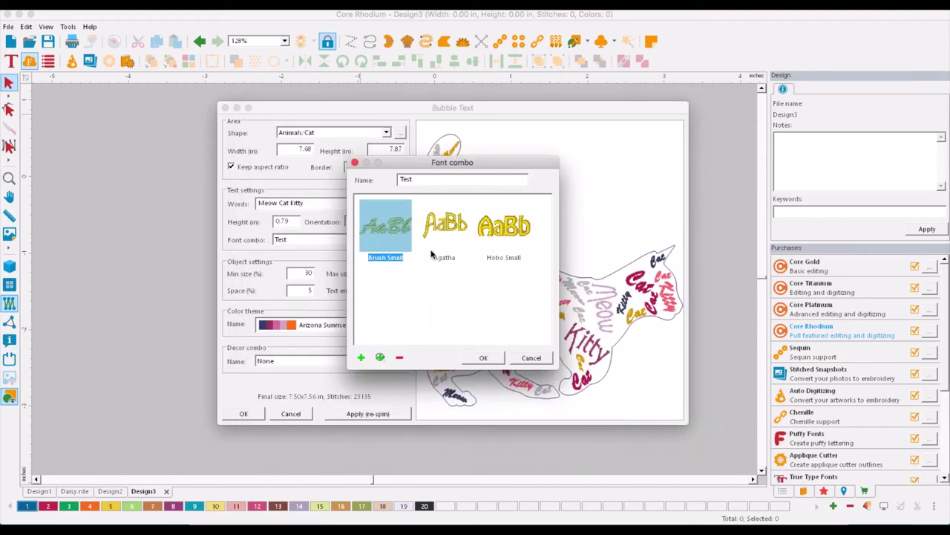
- Remove Brush Small from the Test combo, confirm it, and re-spin the words
click(464, 245)
click(385, 250)
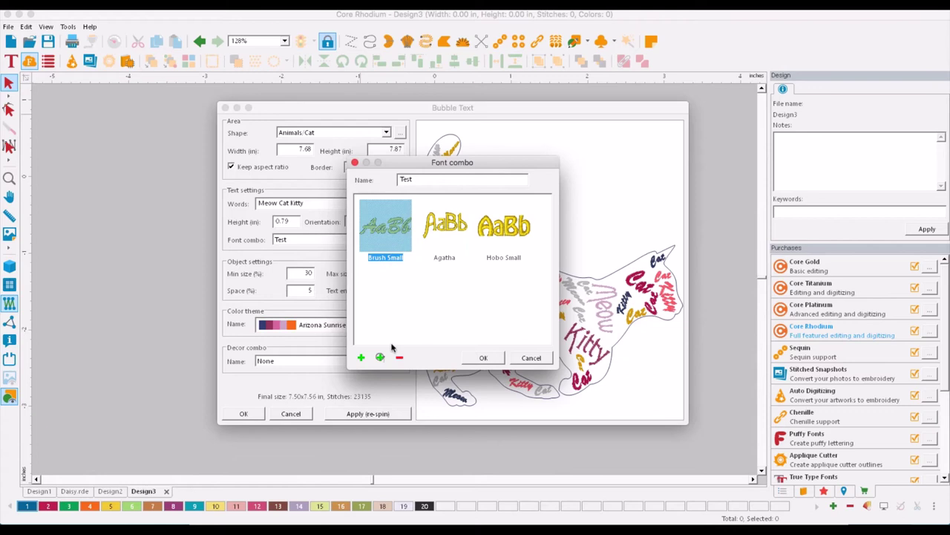
click(400, 358)
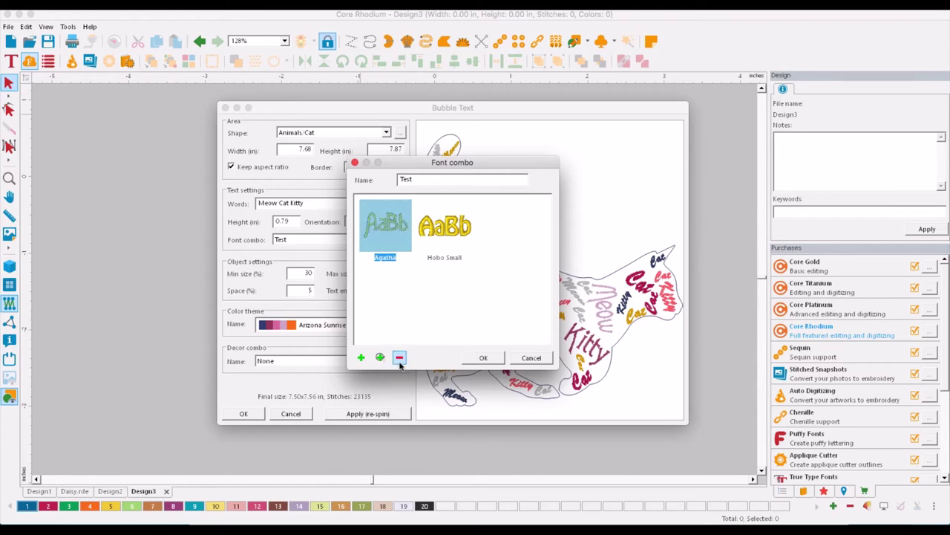
click(470, 360)
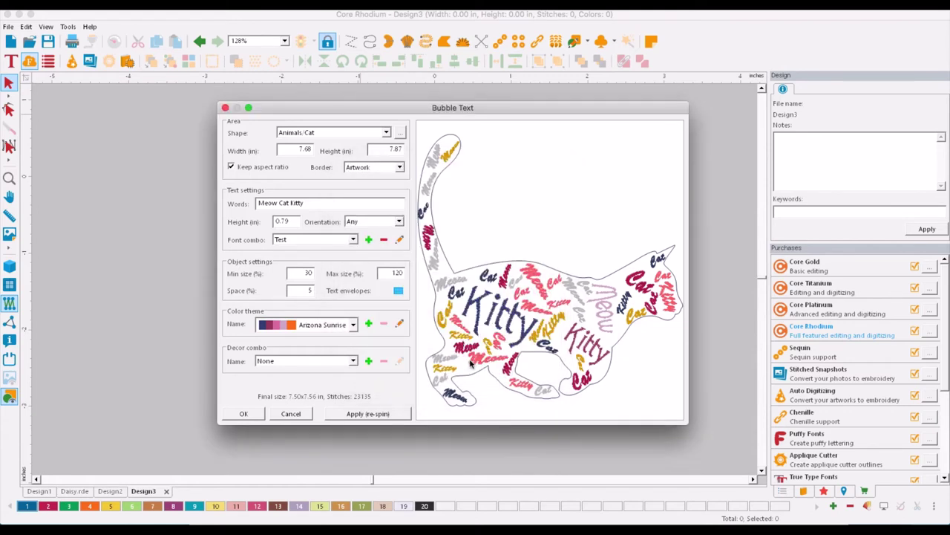
click(374, 414)
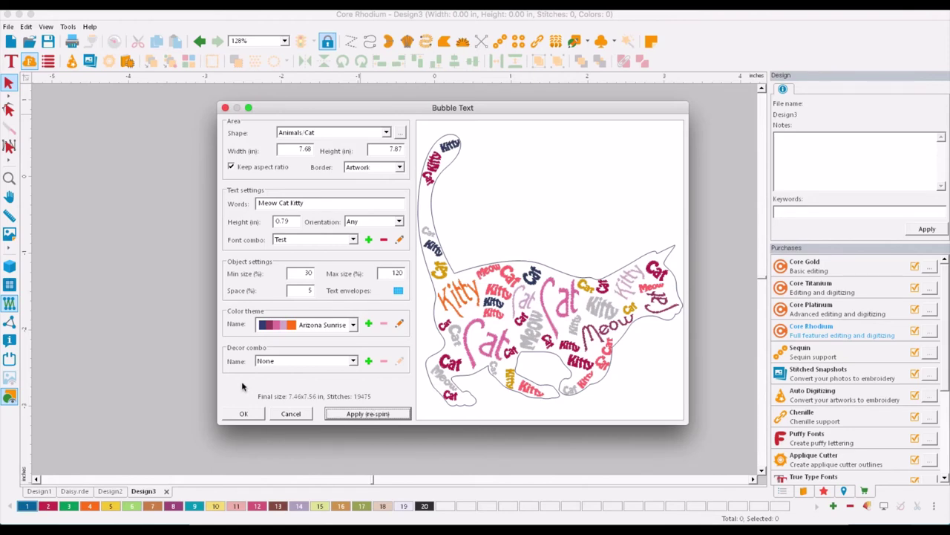
- Choose the Love decor combo and re-spin to scatter lip motifs among the words
click(352, 361)
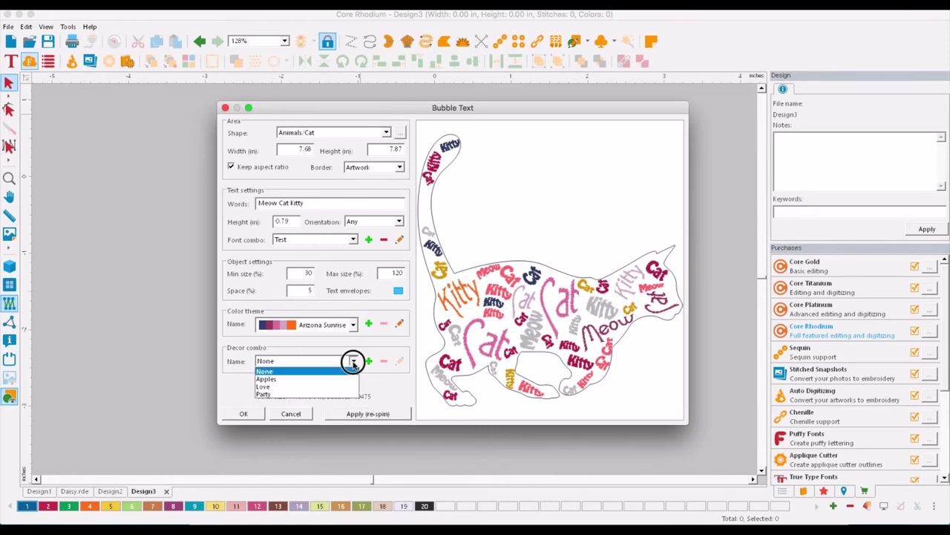
click(266, 387)
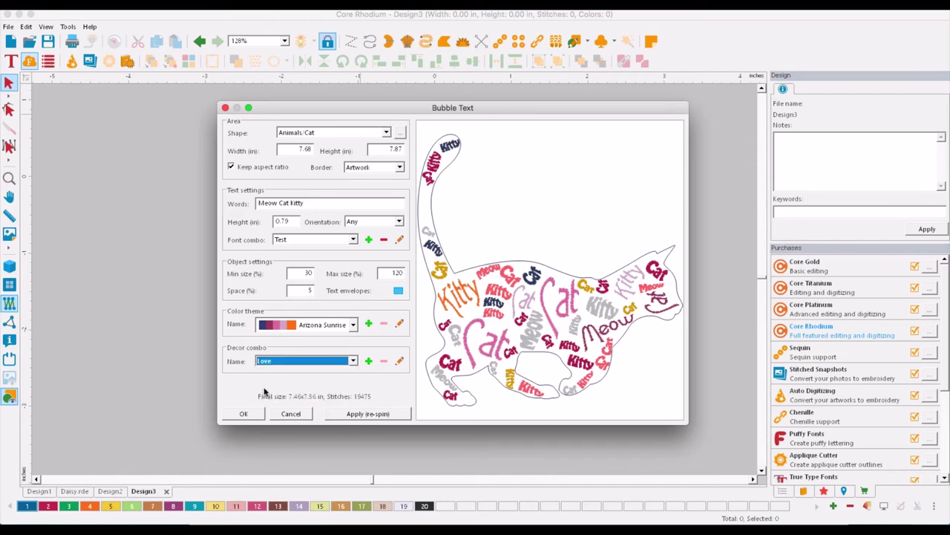
click(360, 414)
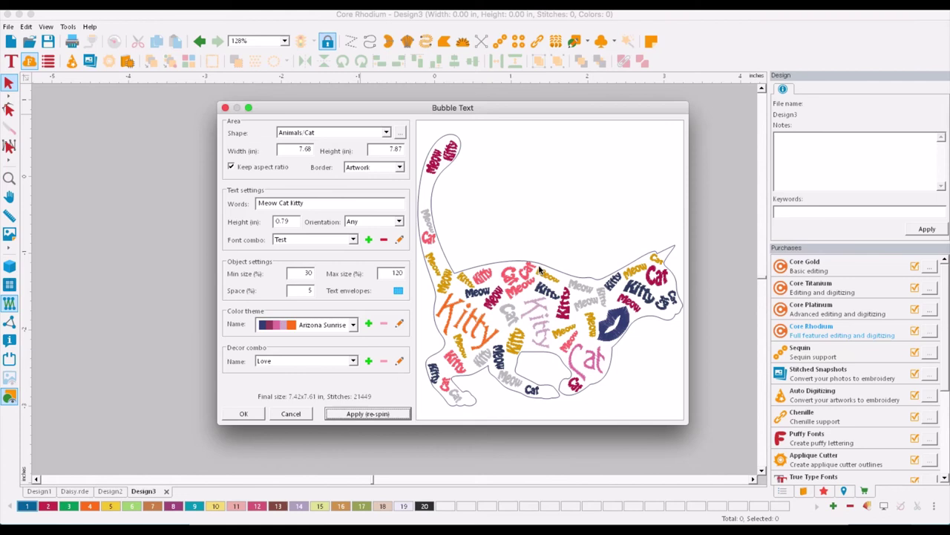
- Close Bubble Text and trace an irregular twelve-point outline with the Artwork tool
key(Escape)
click(500, 166)
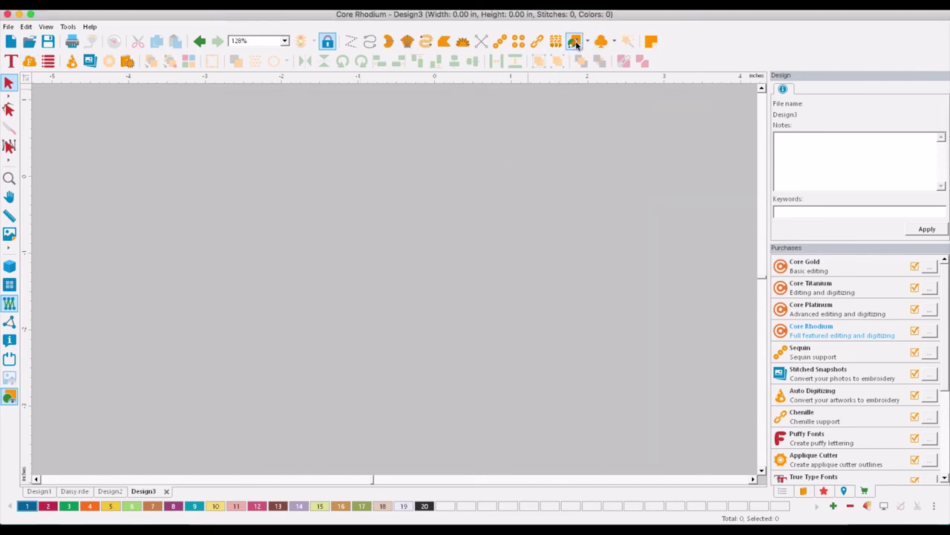
click(575, 43)
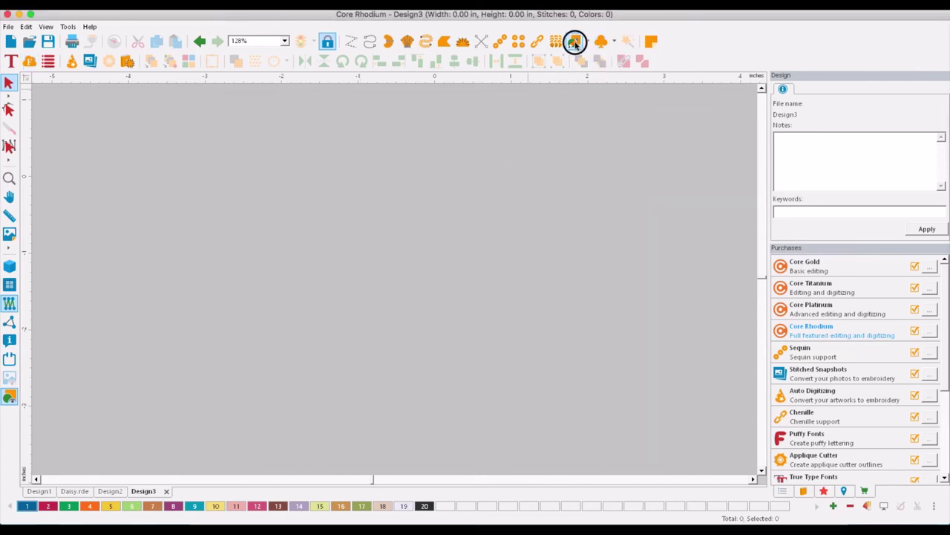
click(367, 118)
click(269, 191)
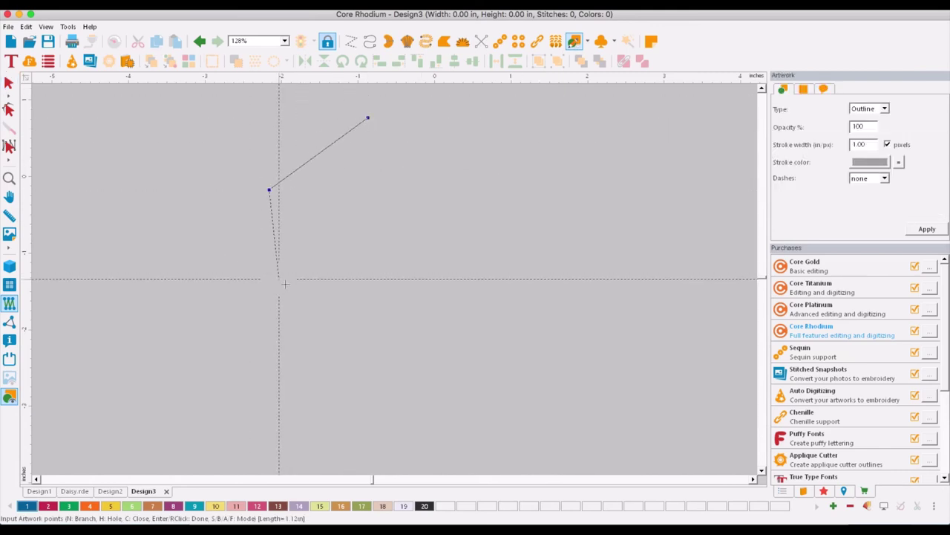
click(315, 311)
click(422, 341)
click(599, 345)
click(666, 202)
click(653, 165)
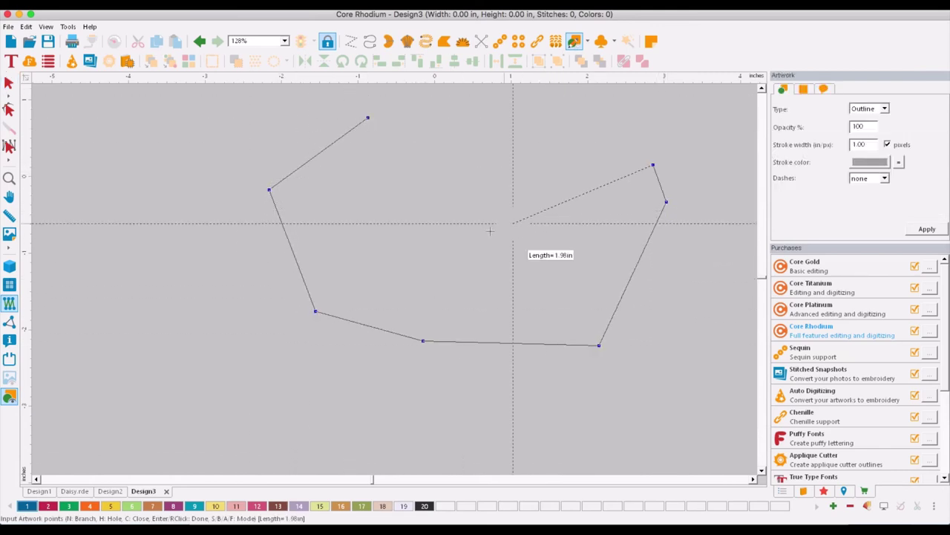
click(490, 231)
click(528, 150)
click(526, 120)
click(455, 104)
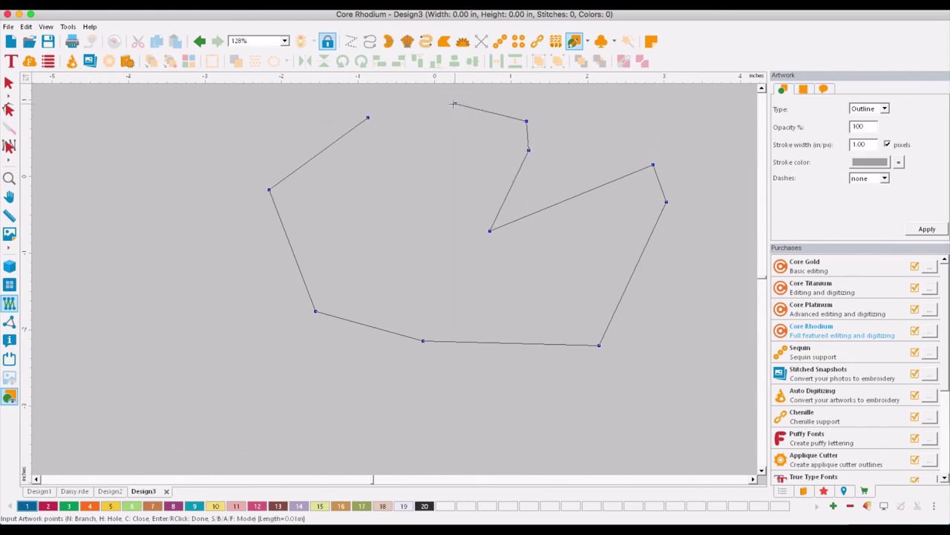
click(400, 107)
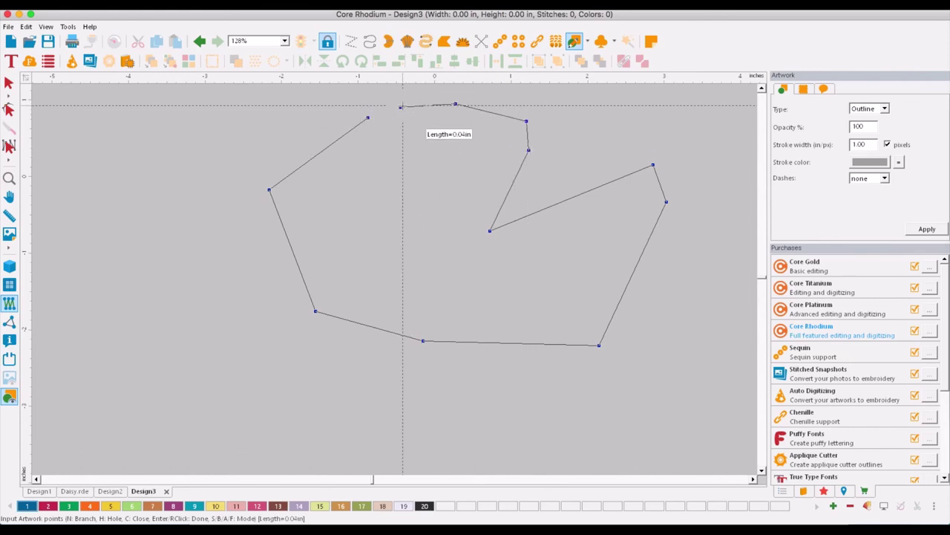
- Finish the hand-drawn 5.19x3.16 in outline and select it
key(Return)
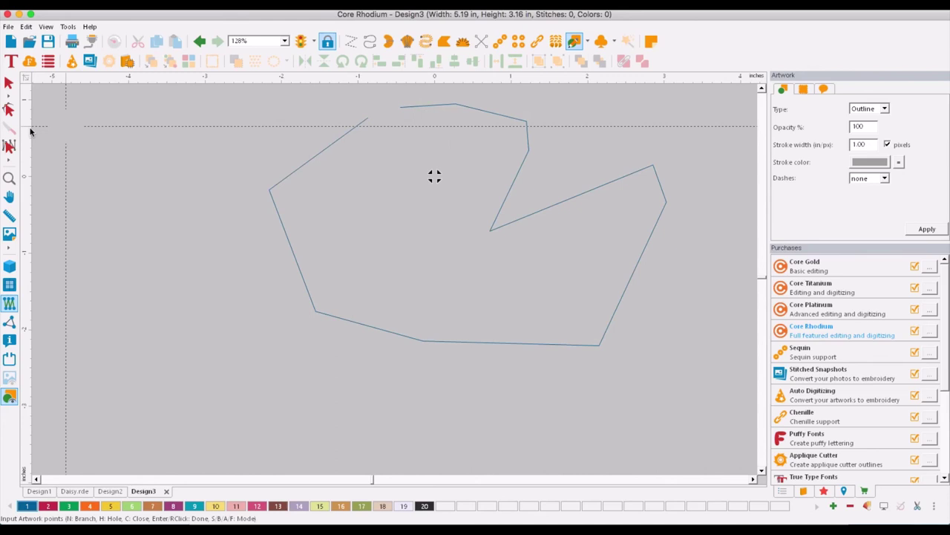
click(9, 83)
click(304, 143)
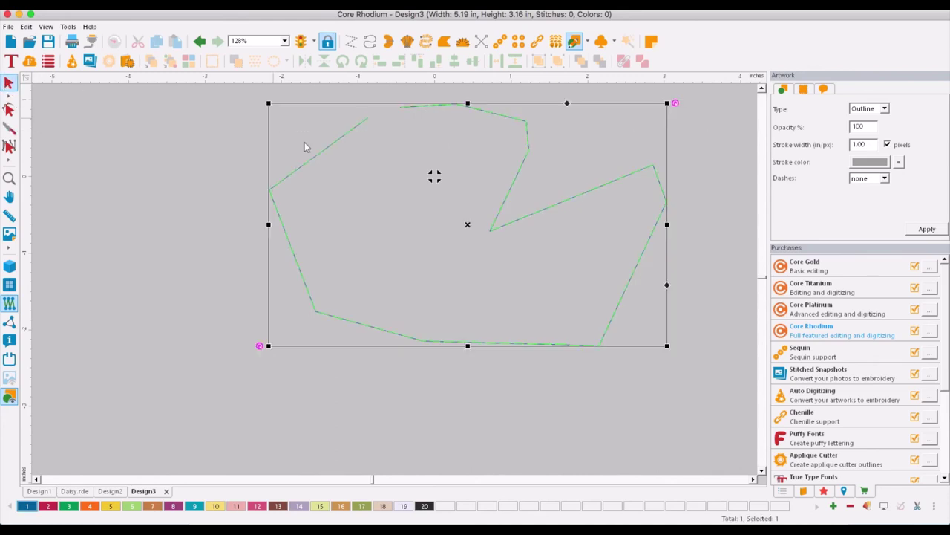
- Fill the selected shape with My Text bubble words and set the border style to Steil
click(30, 63)
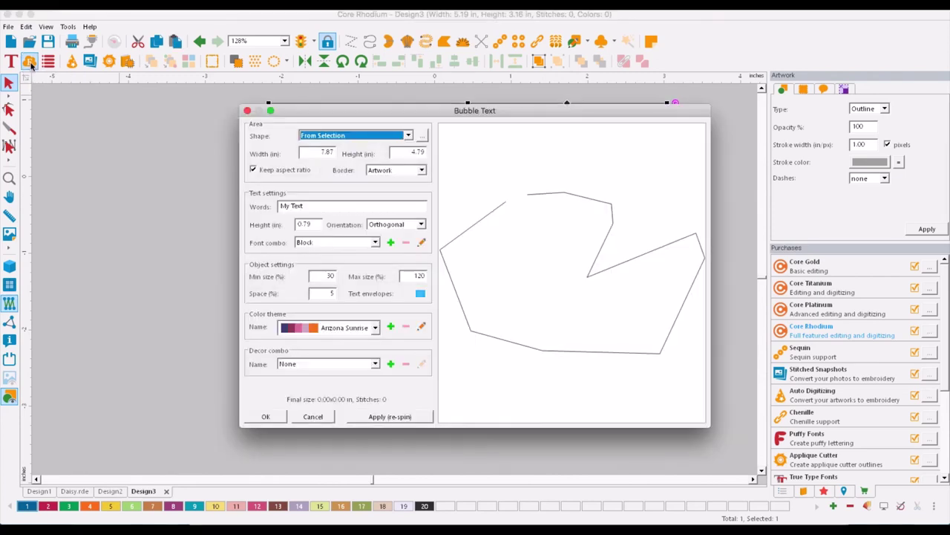
click(390, 416)
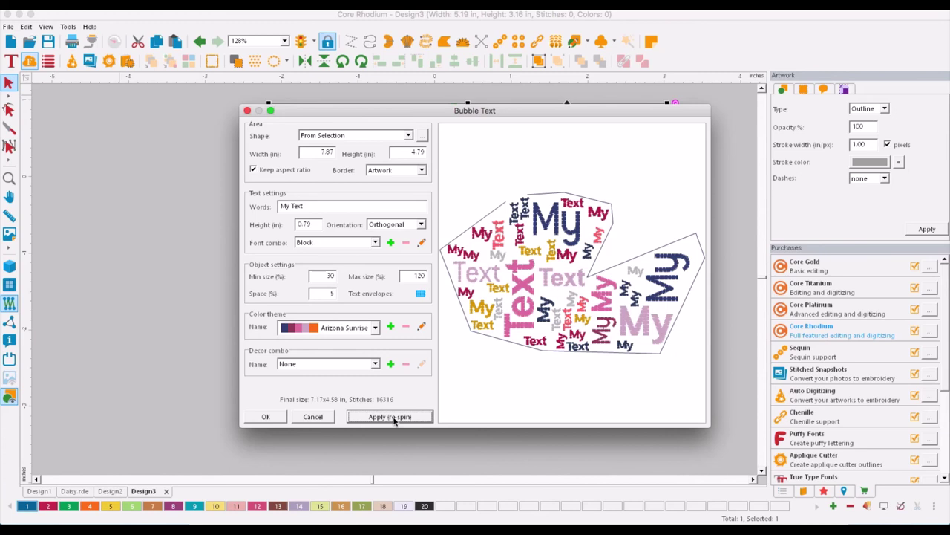
click(421, 172)
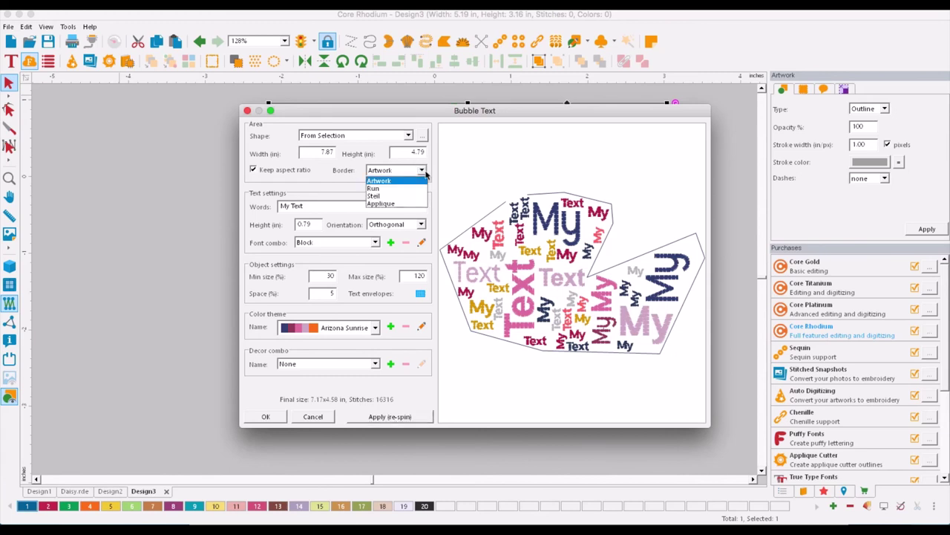
click(378, 195)
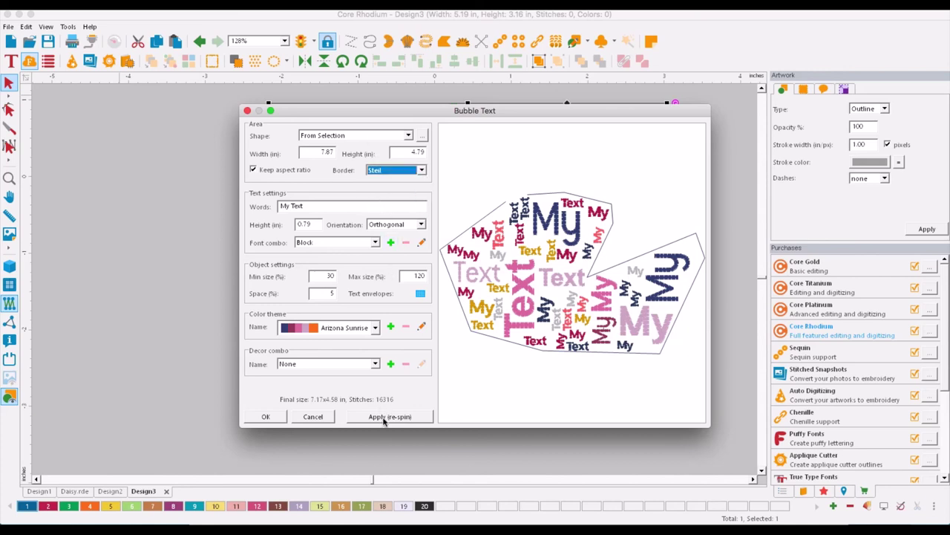